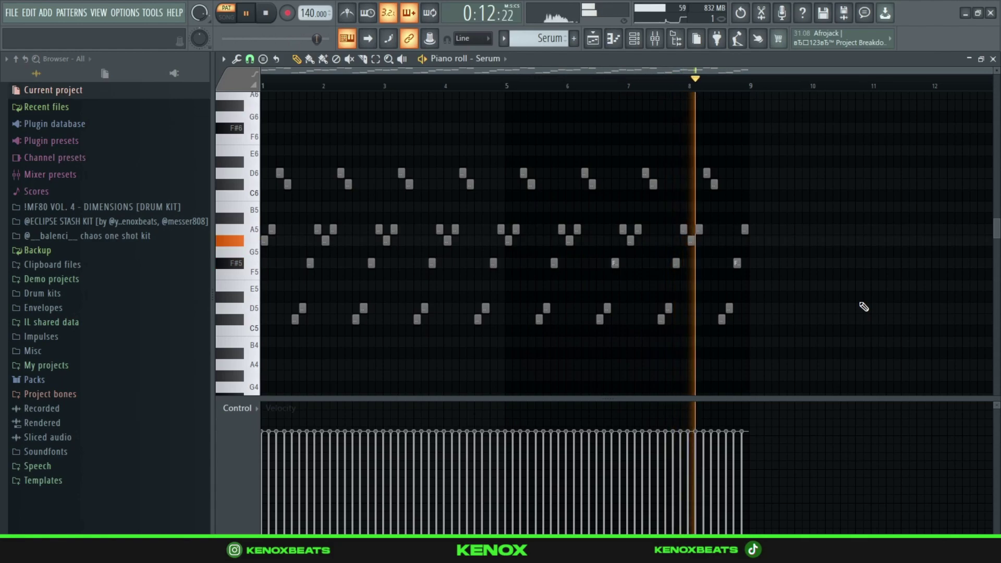
Stop the Serum melody playback and inspect the preset and oscillator settings in the Serum channel's synth
{"action": "key", "text": "space"}
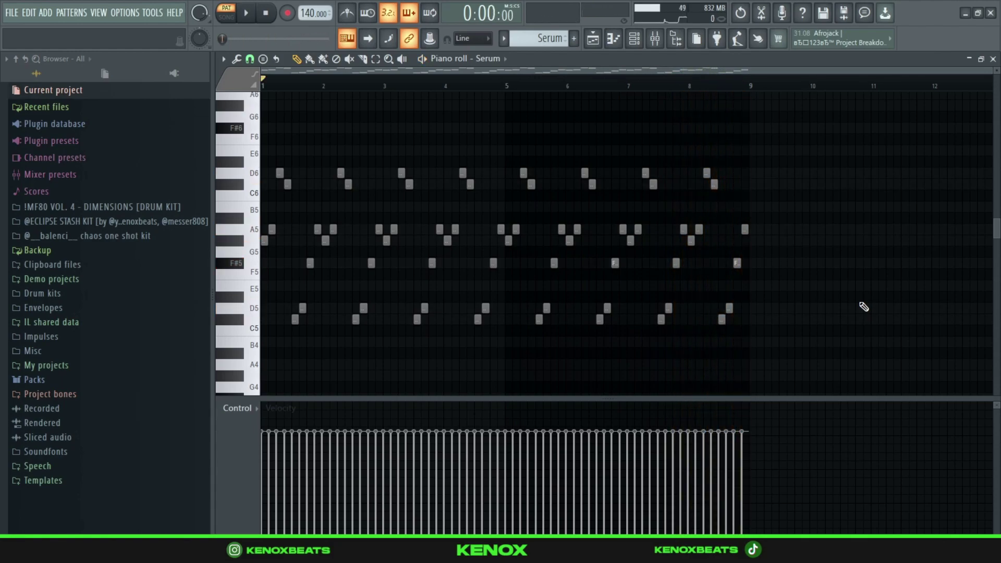
{"action": "key", "text": "F6"}
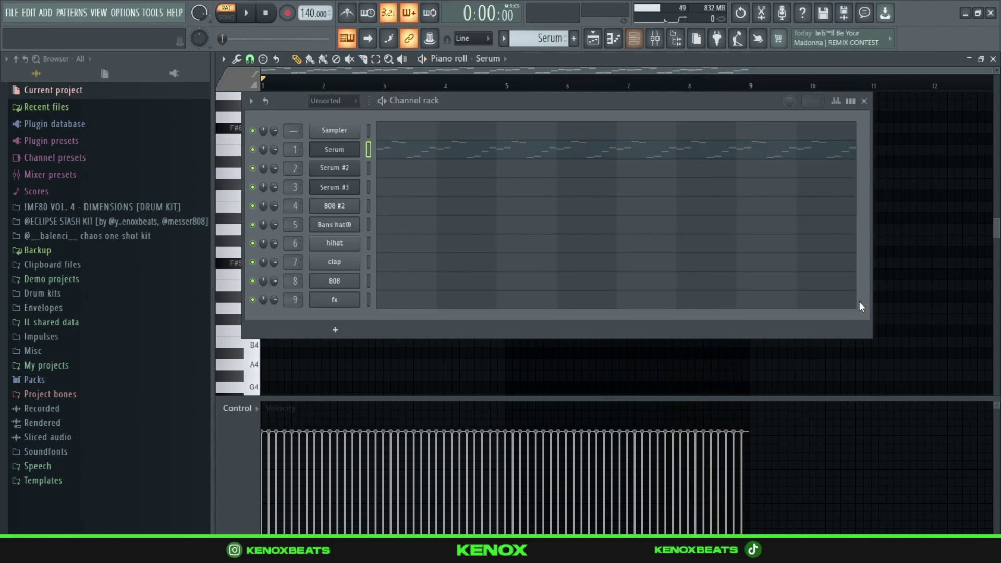
{"action": "left_click", "coordinate": [359, 152]}
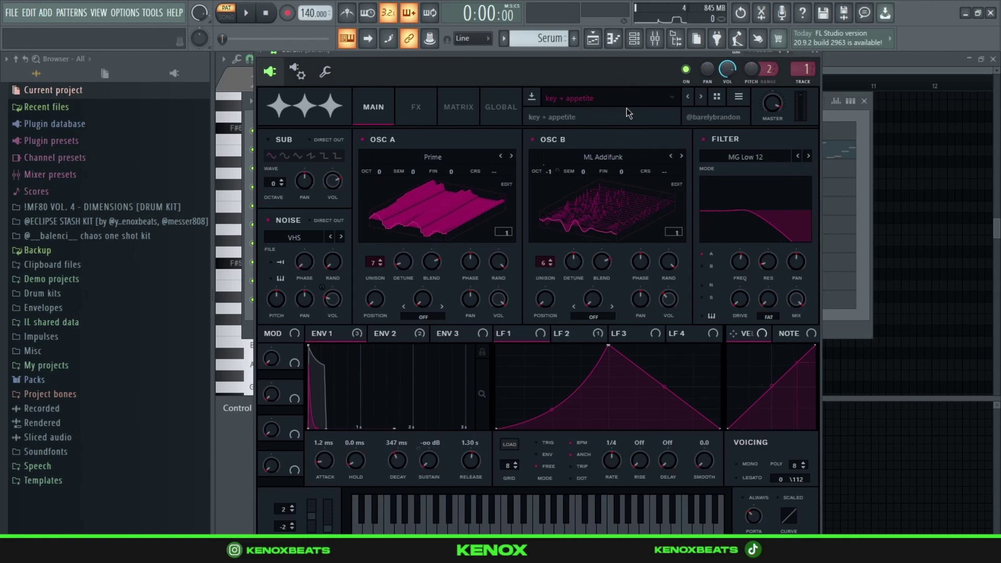
{"action": "left_click", "coordinate": [816, 55]}
Inspect the Gross Beat and Fruity parametric EQ 2 effects on the Serum mixer track
{"action": "key", "text": "F9"}
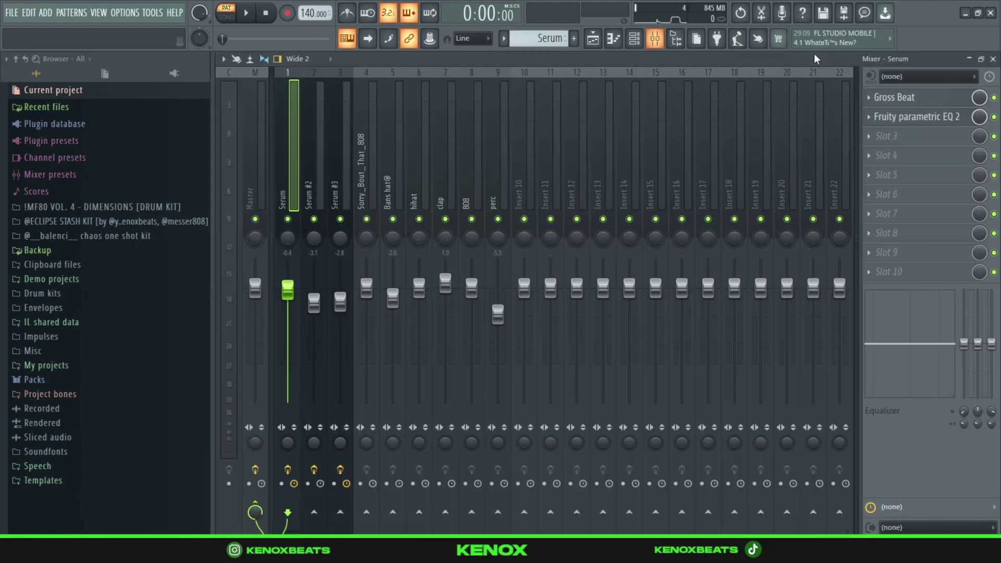
{"action": "left_click", "coordinate": [903, 98]}
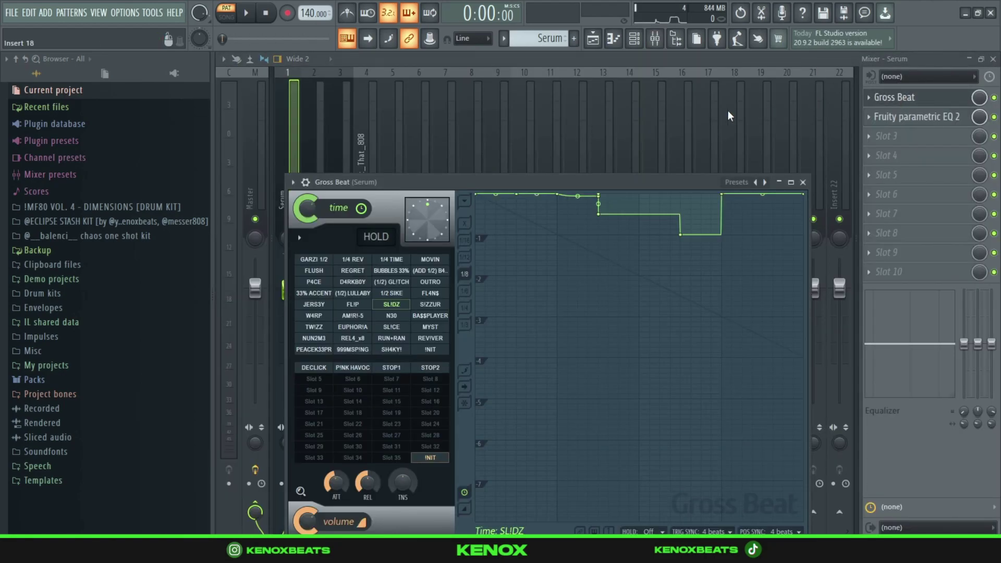
{"action": "left_click_drag", "start_coordinate": [670, 183], "coordinate": [641, 98]}
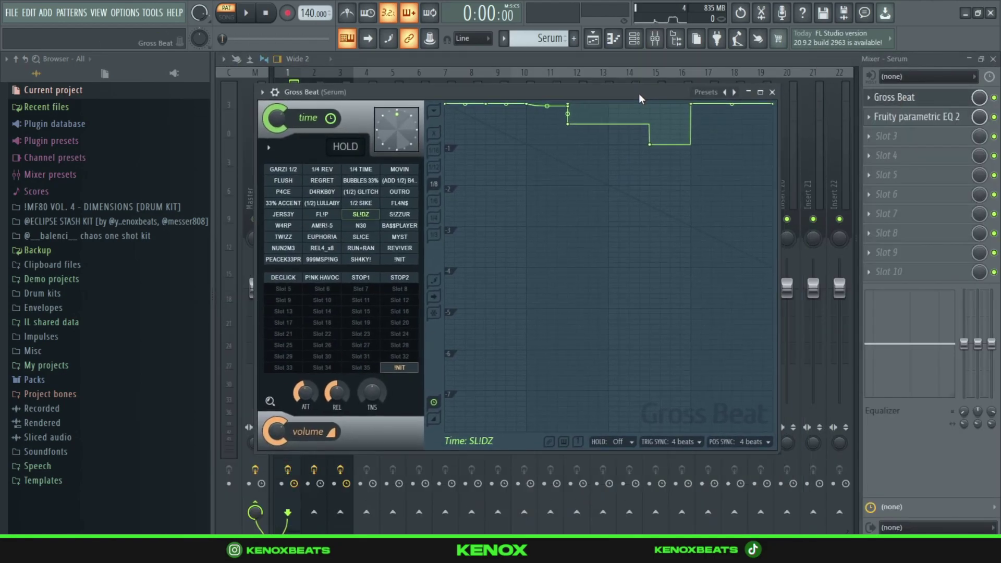
{"action": "left_click", "coordinate": [774, 93]}
{"action": "left_click", "coordinate": [914, 118]}
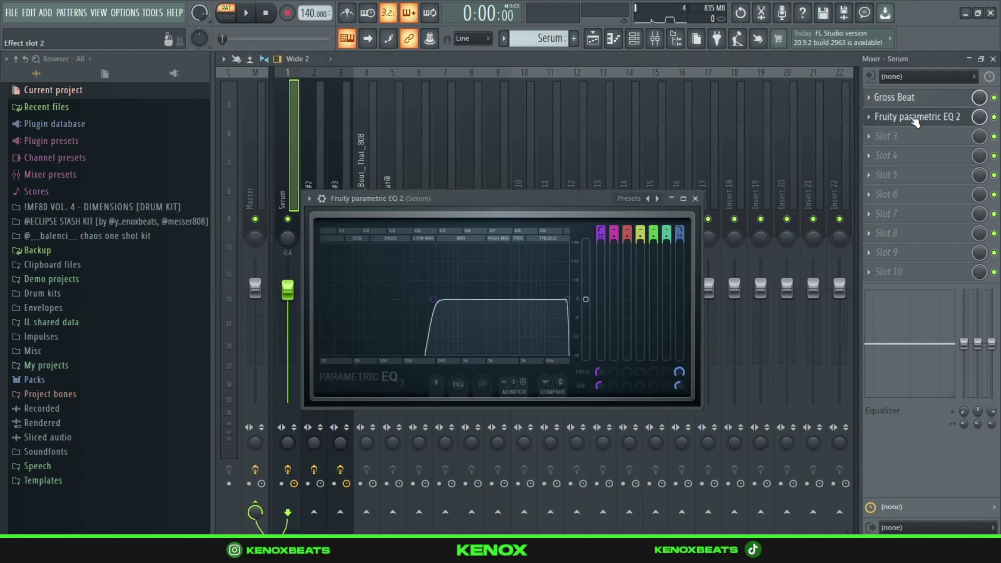
{"action": "left_click", "coordinate": [696, 199]}
Open the Serum #2 channel's notes in the piano roll and play the pattern through
{"action": "key", "text": "F6"}
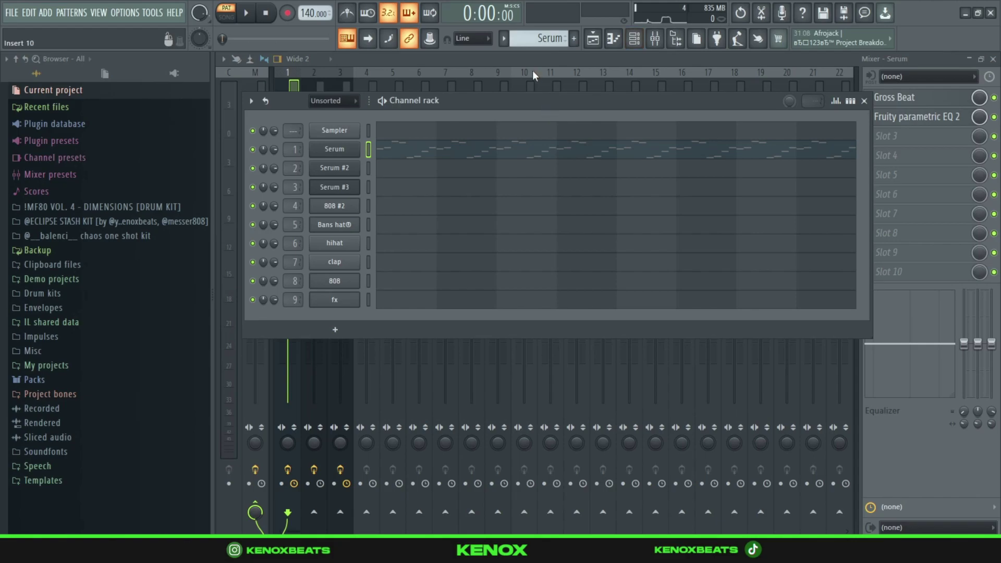
{"action": "left_click", "coordinate": [504, 171]}
{"action": "key", "text": "space"}
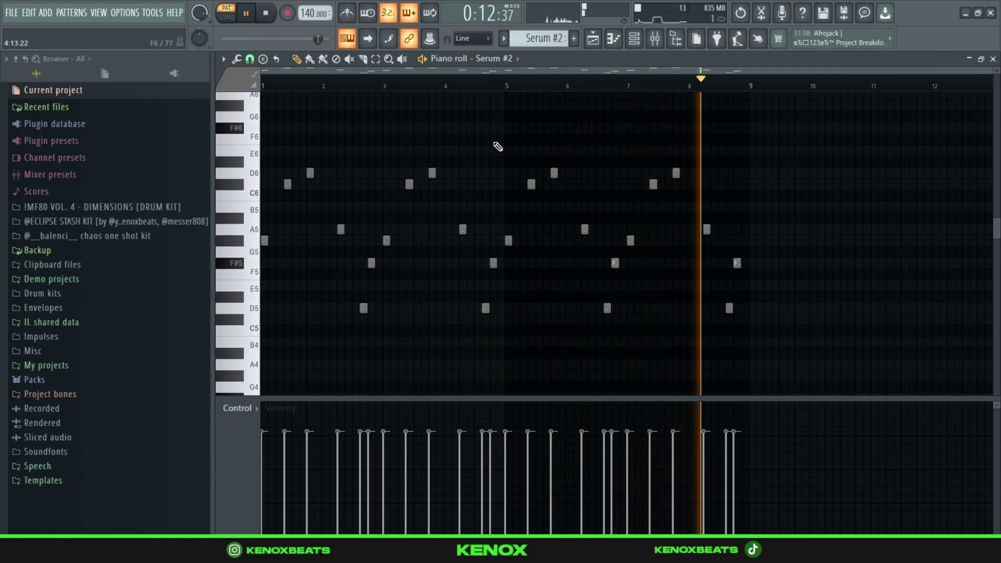
{"action": "key", "text": "space"}
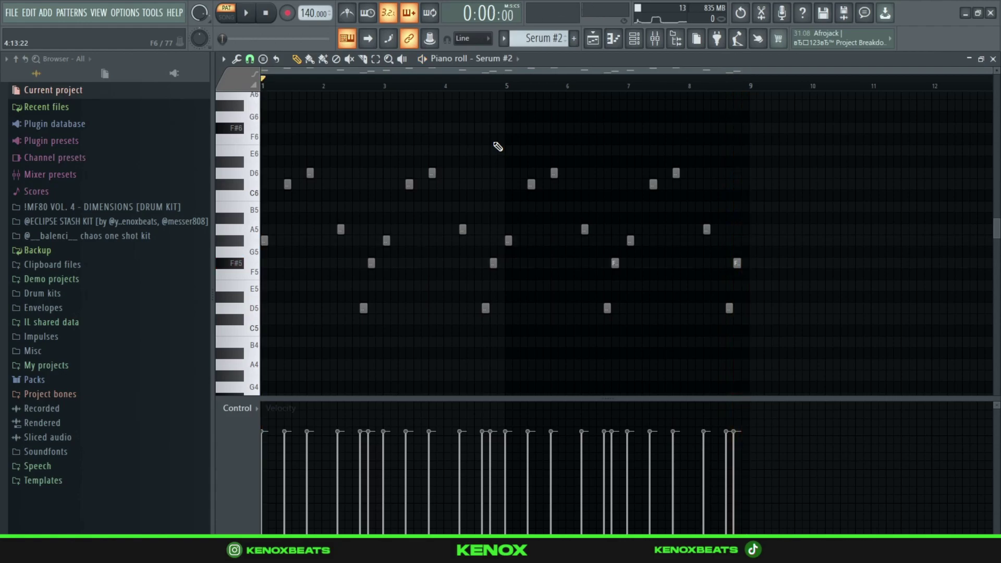
Inspect the preset and oscillator settings in the Serum #2 channel's synth
{"action": "key", "text": "F6"}
{"action": "left_click", "coordinate": [357, 169]}
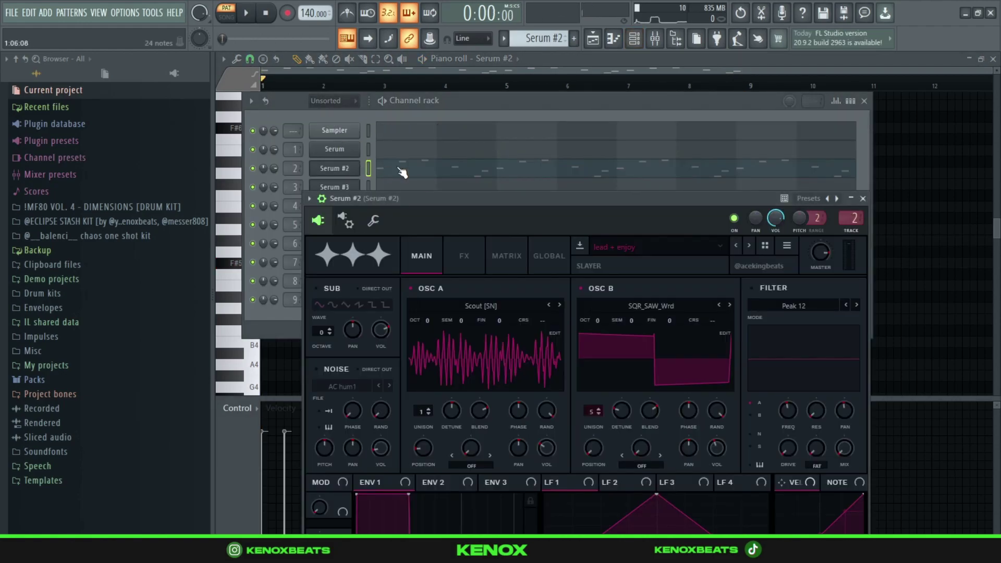
{"action": "left_click_drag", "start_coordinate": [430, 196], "coordinate": [377, 37]}
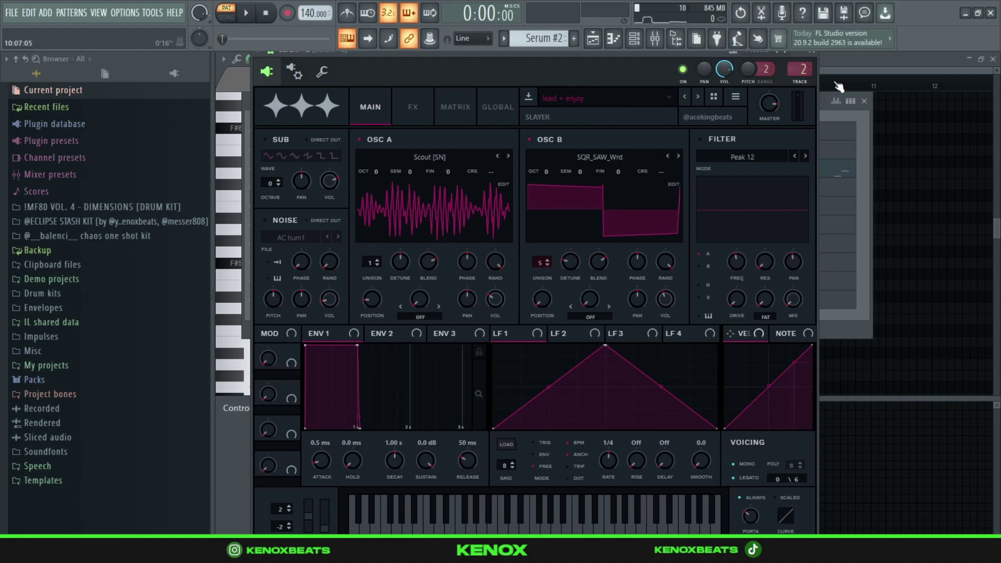
{"action": "left_click", "coordinate": [812, 54]}
Inspect the Fruity parametric EQ 2 curve on the Serum #2 mixer track
{"action": "key", "text": "F9"}
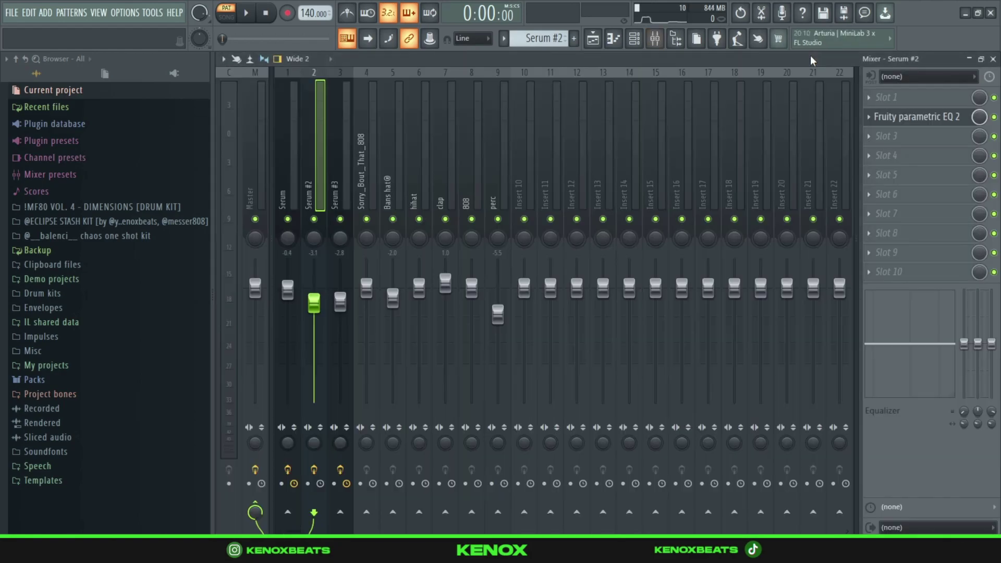
{"action": "left_click", "coordinate": [934, 118]}
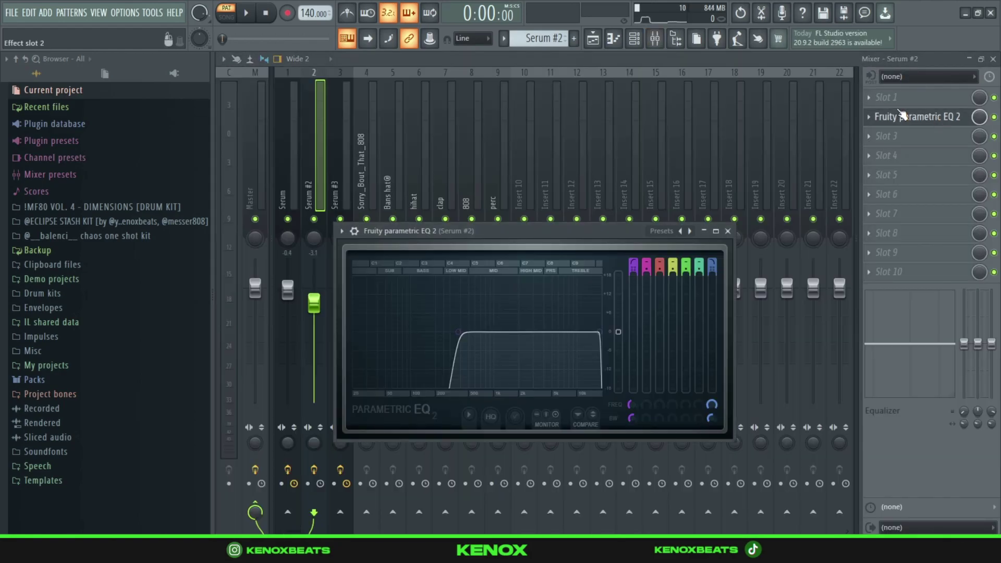
{"action": "left_click", "coordinate": [729, 231]}
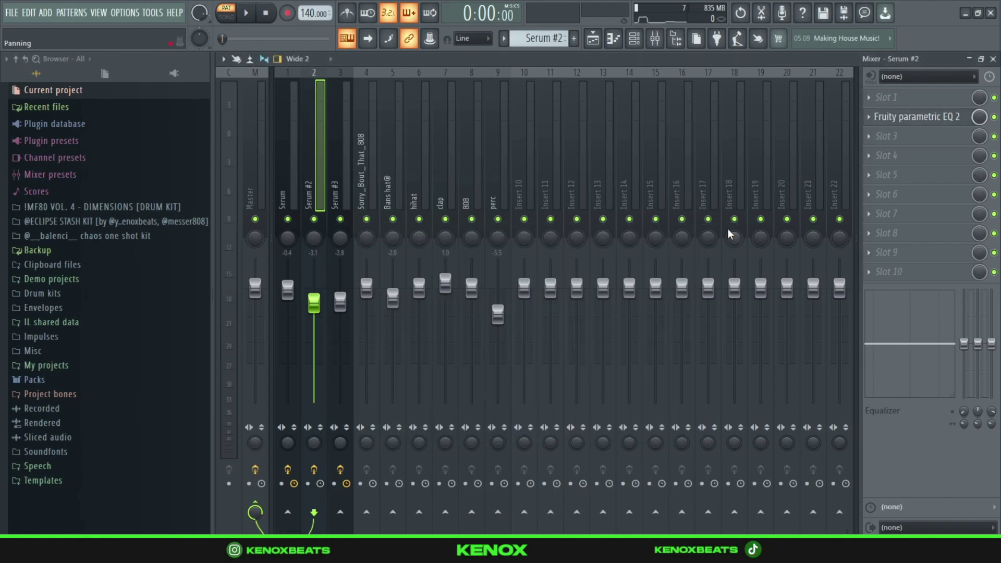
Open the Serum #3 channel's notes in the piano roll and listen to the pattern
{"action": "key", "text": "F6"}
{"action": "left_click", "coordinate": [511, 188]}
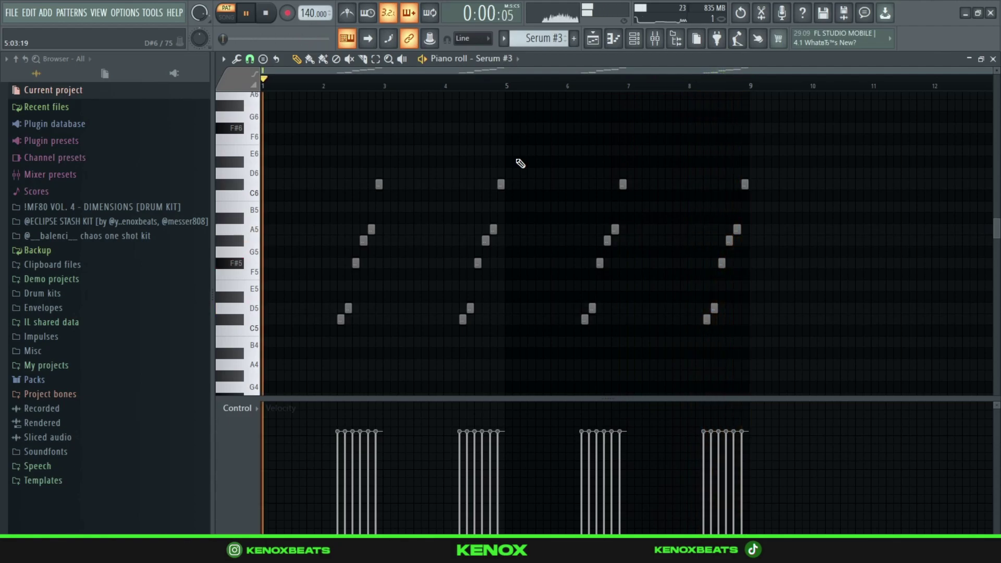
{"action": "key", "text": "space"}
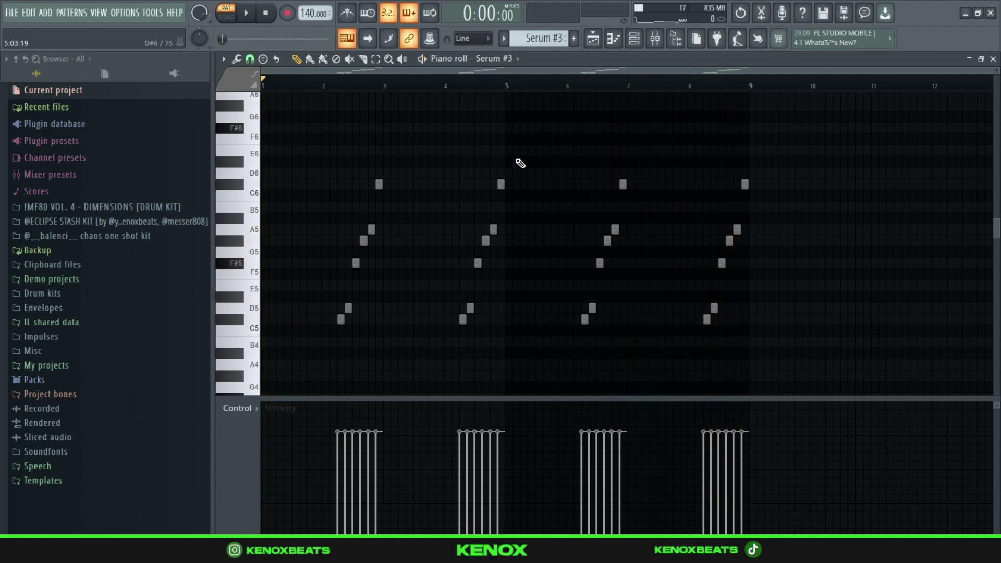
Inspect the preset and oscillator settings in the Serum #3 channel's synth
{"action": "key", "text": "F6"}
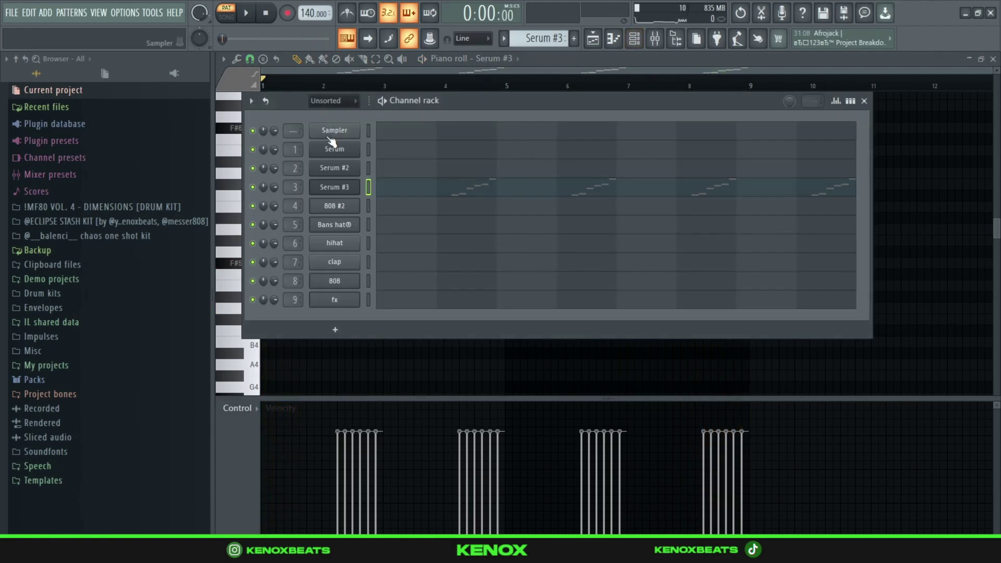
{"action": "left_click", "coordinate": [344, 187]}
{"action": "left_click_drag", "start_coordinate": [360, 216], "coordinate": [374, 39]}
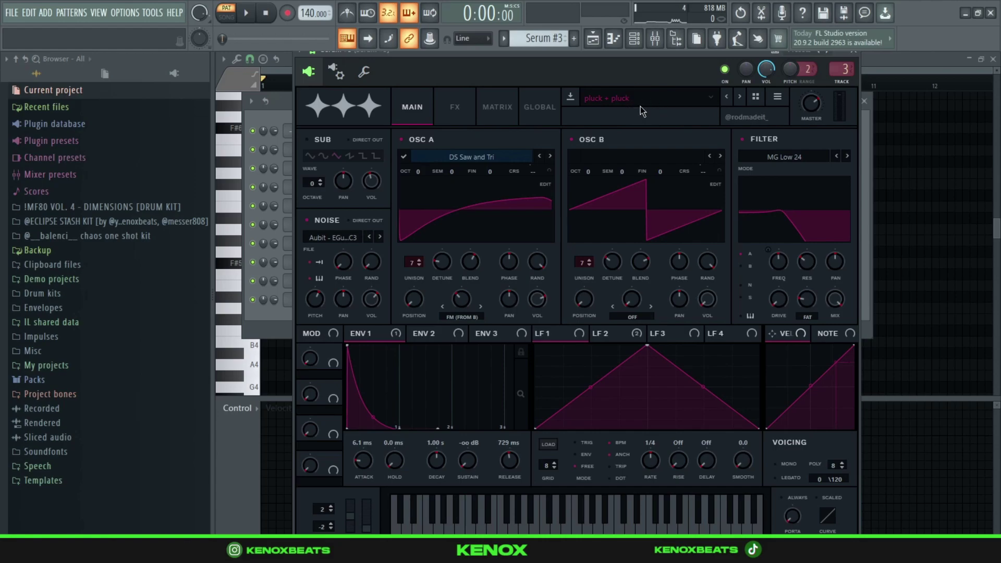
{"action": "left_click", "coordinate": [854, 55]}
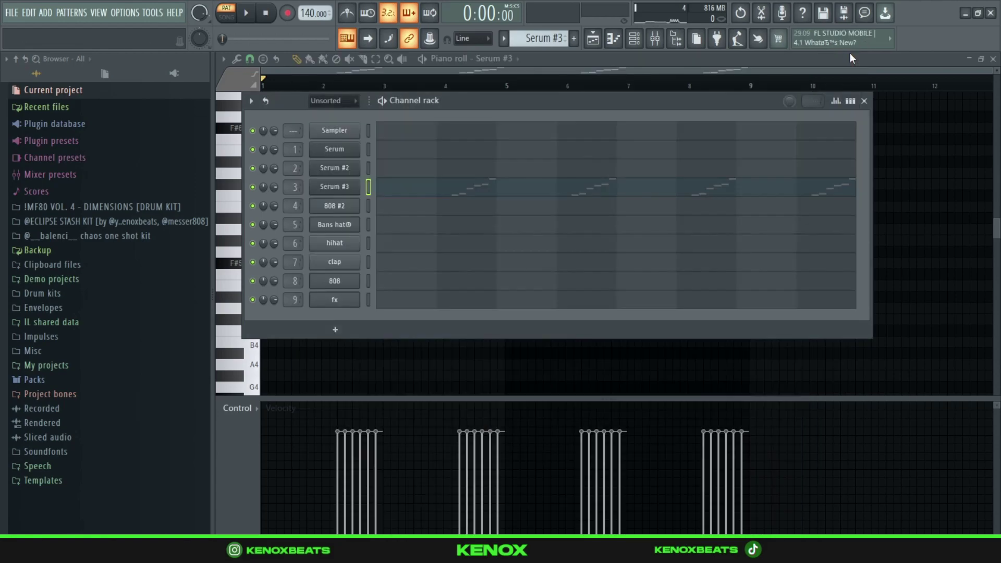
Inspect Gross Beat's THIS WITH 1/2 time slot and 1/4 Sidechain volume slot, plus the Fruity parametric EQ 2, on the Serum #3 mixer track
{"action": "key", "text": "F9"}
{"action": "left_click", "coordinate": [896, 98]}
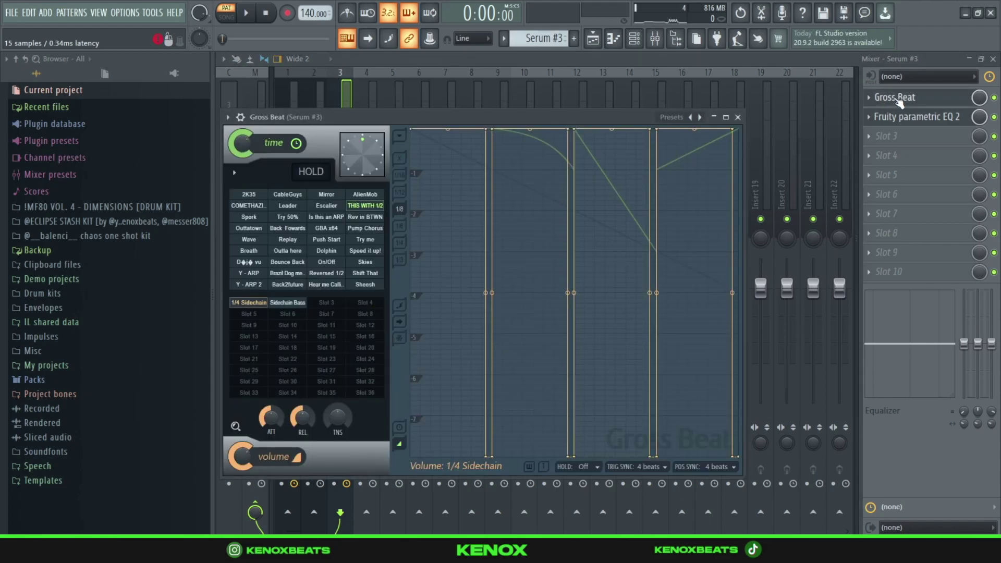
{"action": "left_click", "coordinate": [382, 206]}
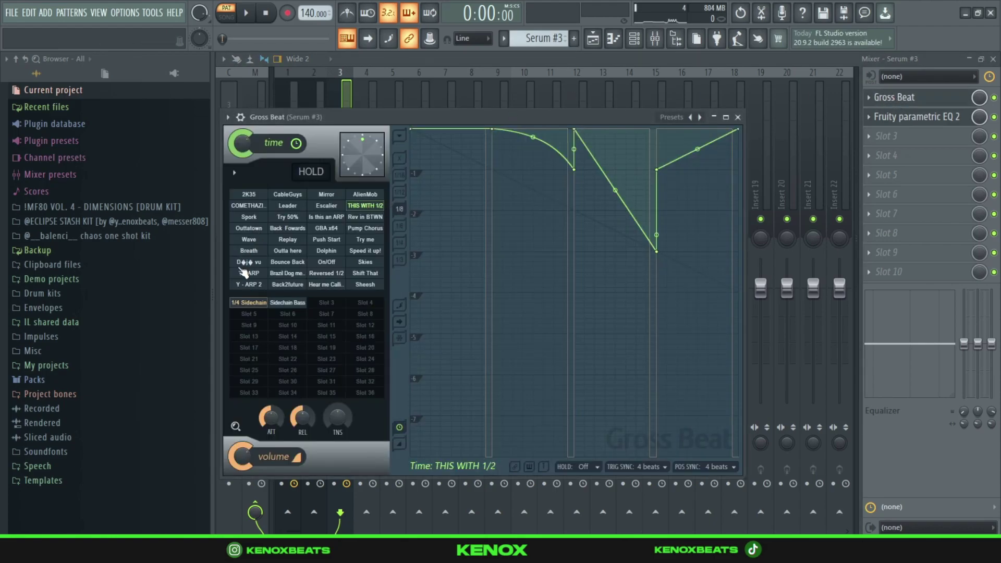
{"action": "left_click", "coordinate": [257, 305]}
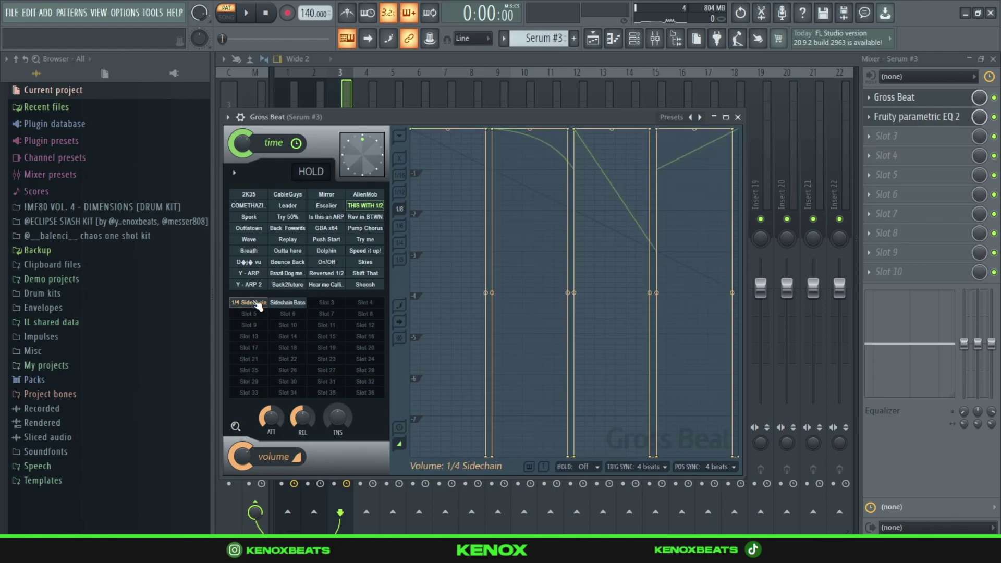
{"action": "left_click", "coordinate": [740, 117]}
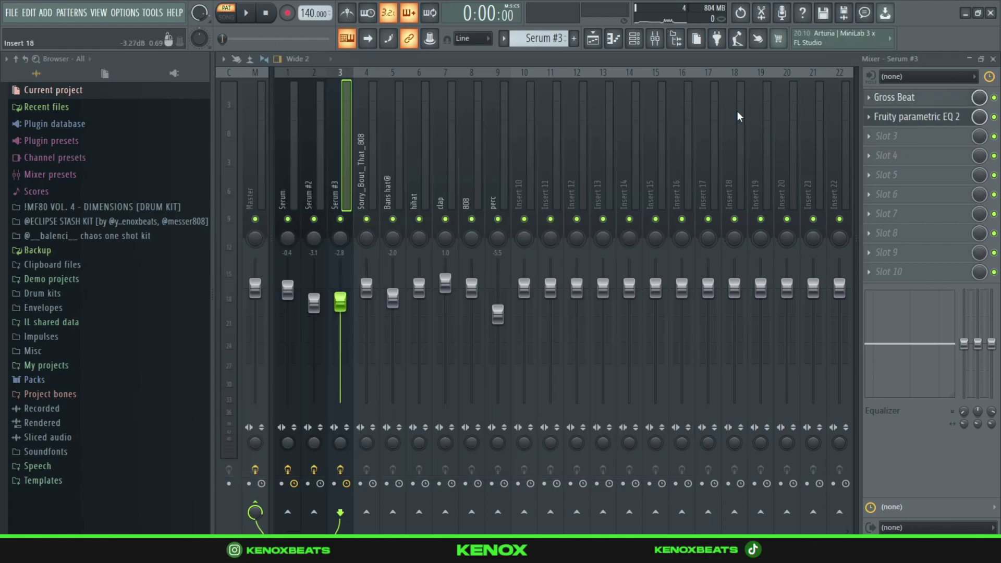
{"action": "left_click", "coordinate": [905, 118]}
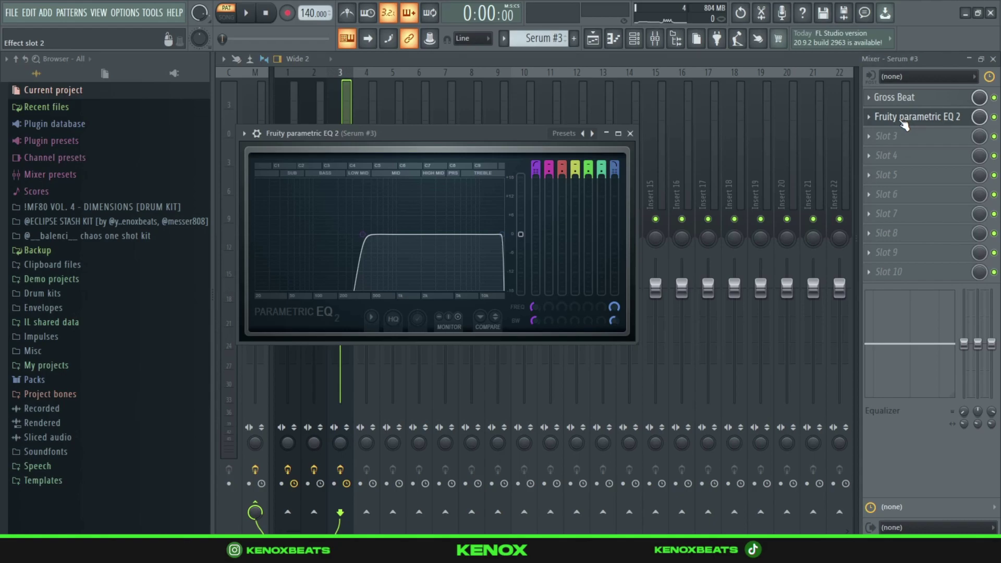
{"action": "left_click", "coordinate": [631, 133]}
Review the note patterns of the 808 #2 and Bans hat channels in the piano roll
{"action": "key", "text": "F6"}
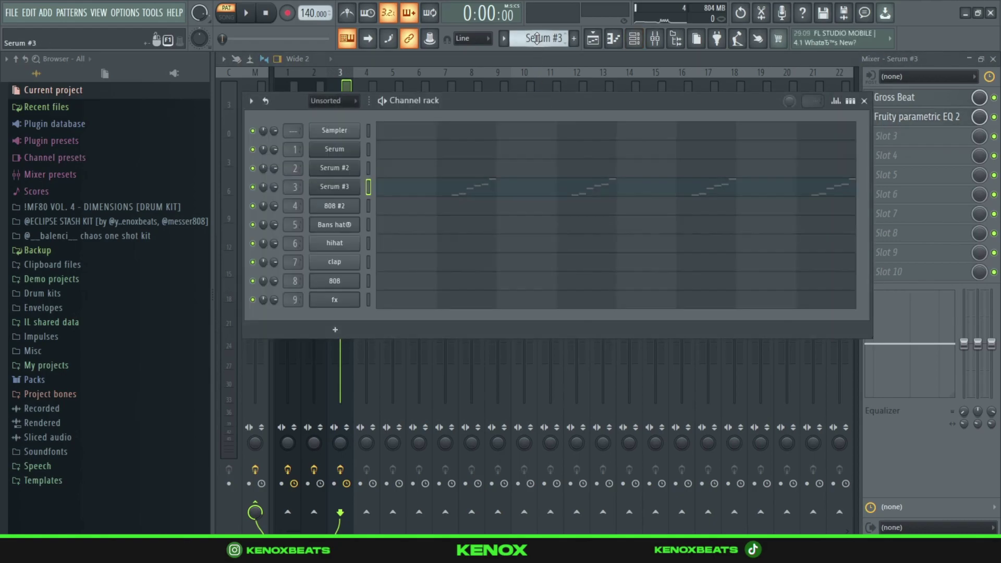
{"action": "left_click", "coordinate": [491, 202]}
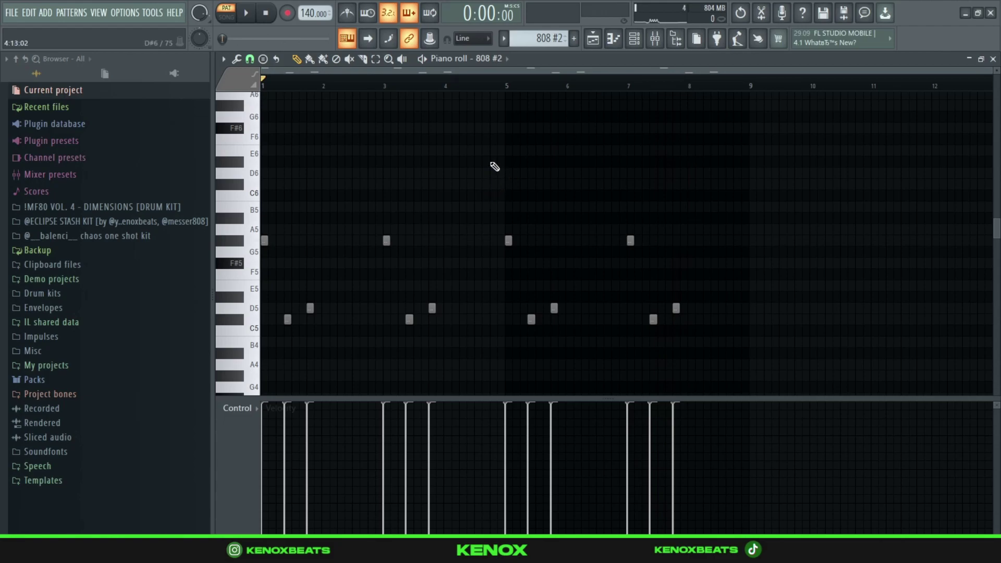
{"action": "key", "text": "F6"}
{"action": "left_click", "coordinate": [454, 230]}
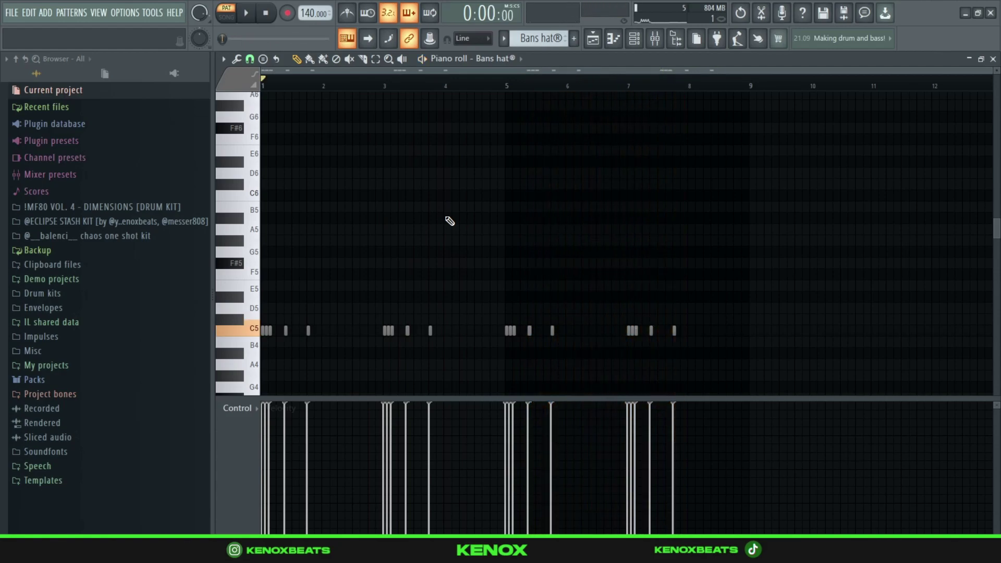
Review the note patterns of the hihat and clap channels in the piano roll
{"action": "key", "text": "F6"}
{"action": "key", "text": "Down"}
{"action": "key", "text": "F6"}
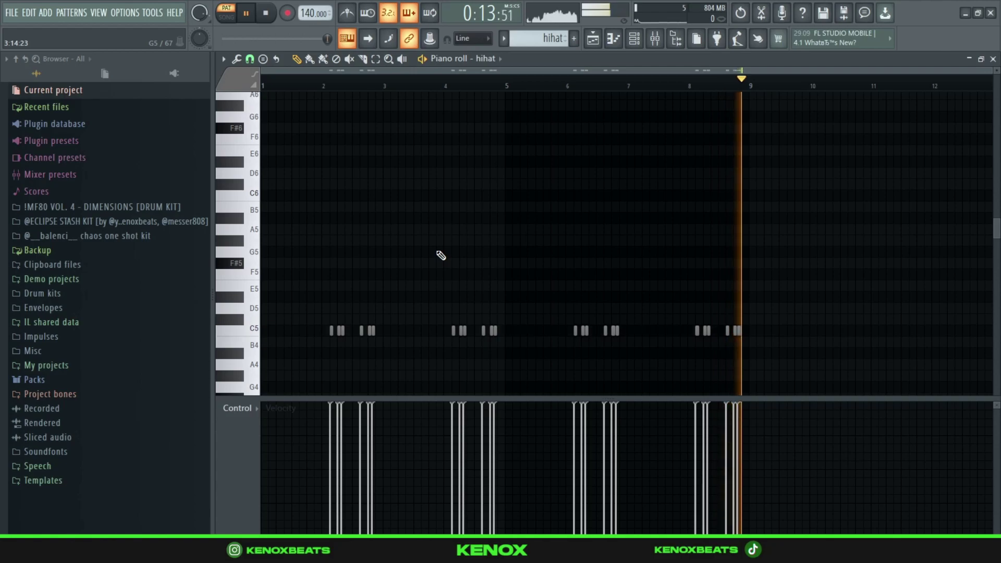
{"action": "key", "text": "F6"}
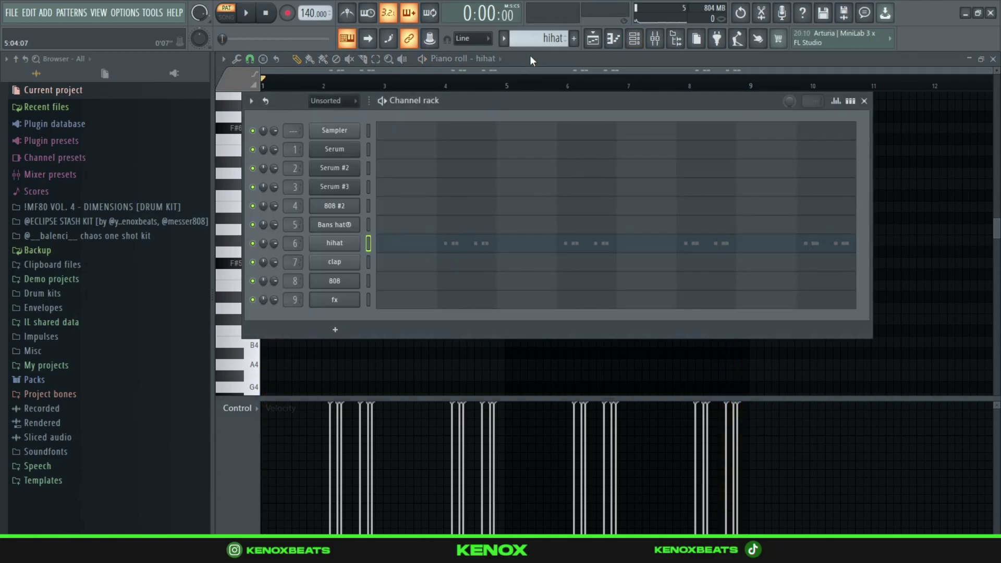
{"action": "key", "text": "Down"}
{"action": "key", "text": "F6"}
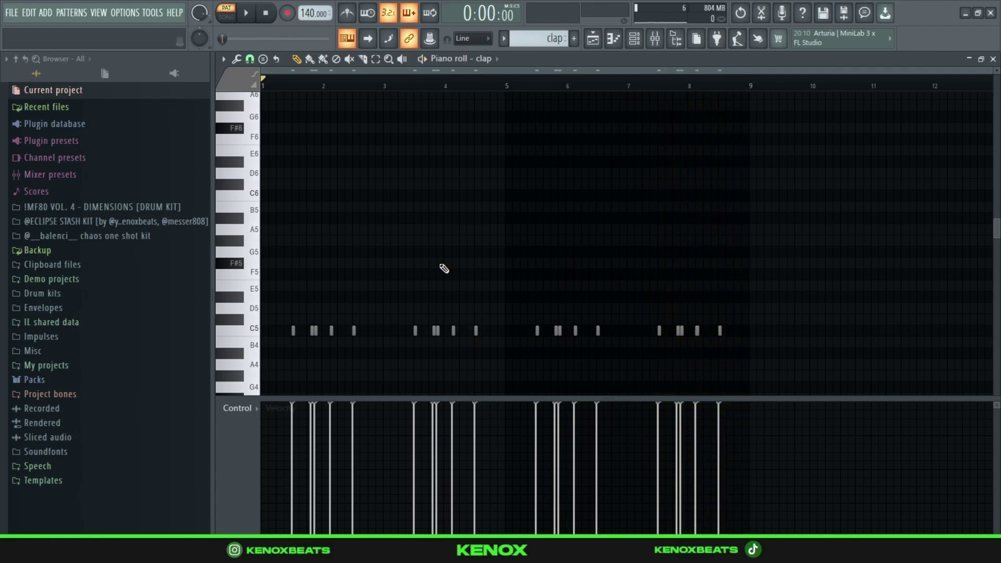
Review the note patterns of the 808 and fx channels in the piano roll, then stop playback
{"action": "key", "text": "F6"}
{"action": "scroll", "coordinate": [525, 45], "scroll_direction": "down", "scroll_amount": 1}
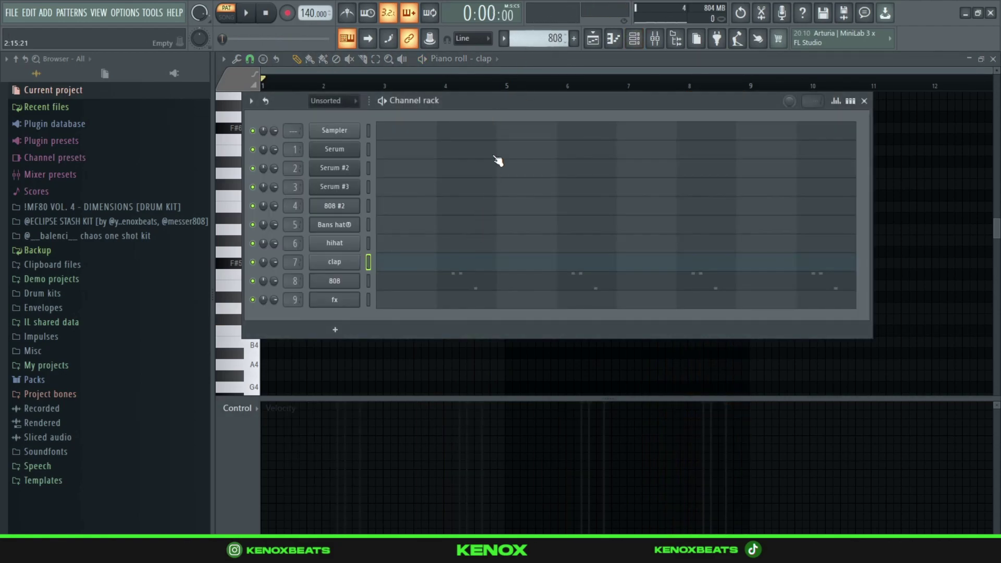
{"action": "left_click", "coordinate": [453, 283]}
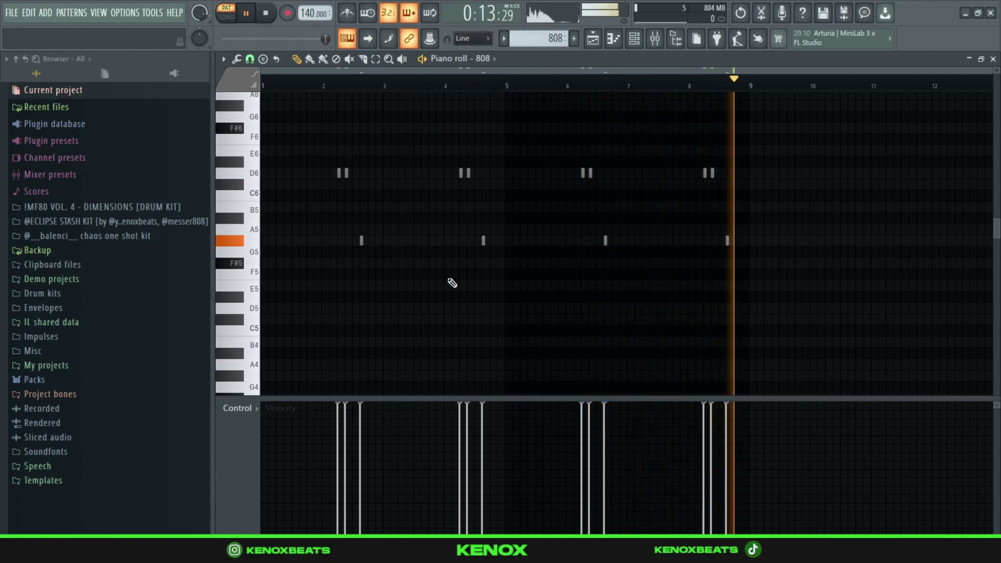
{"action": "key", "text": "F6"}
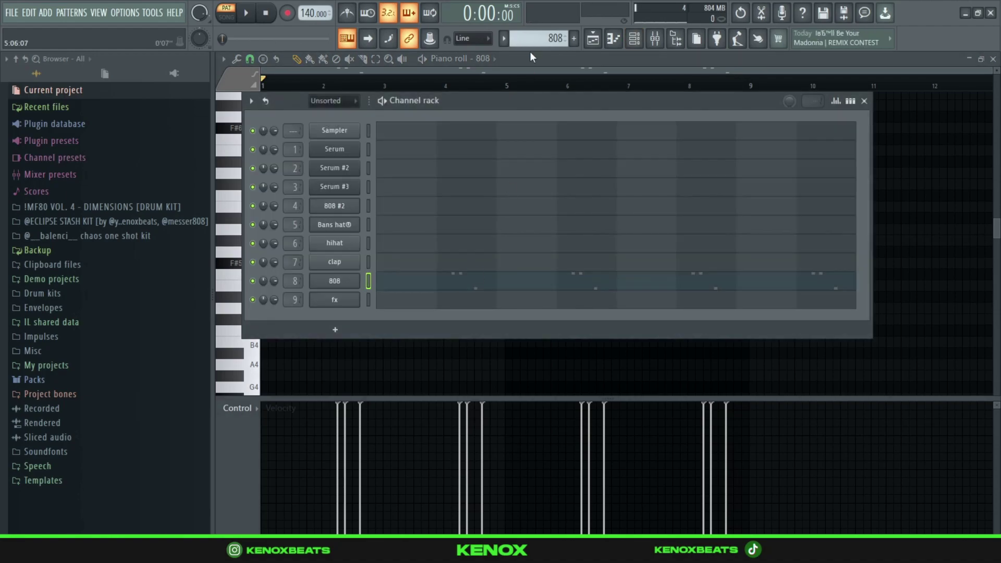
{"action": "scroll", "coordinate": [529, 39], "scroll_direction": "down", "scroll_amount": 1}
{"action": "left_click", "coordinate": [419, 303]}
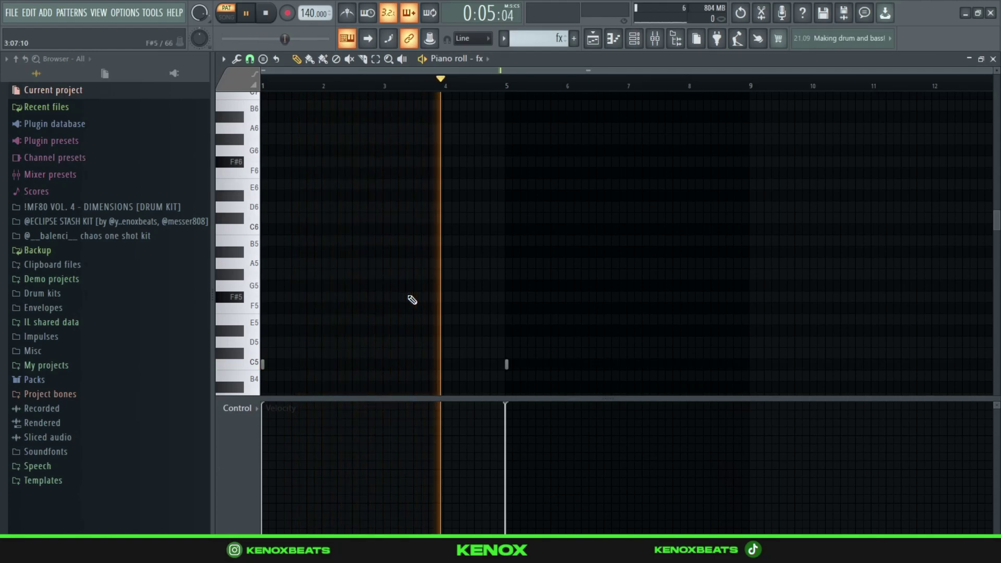
{"action": "key", "text": "space"}
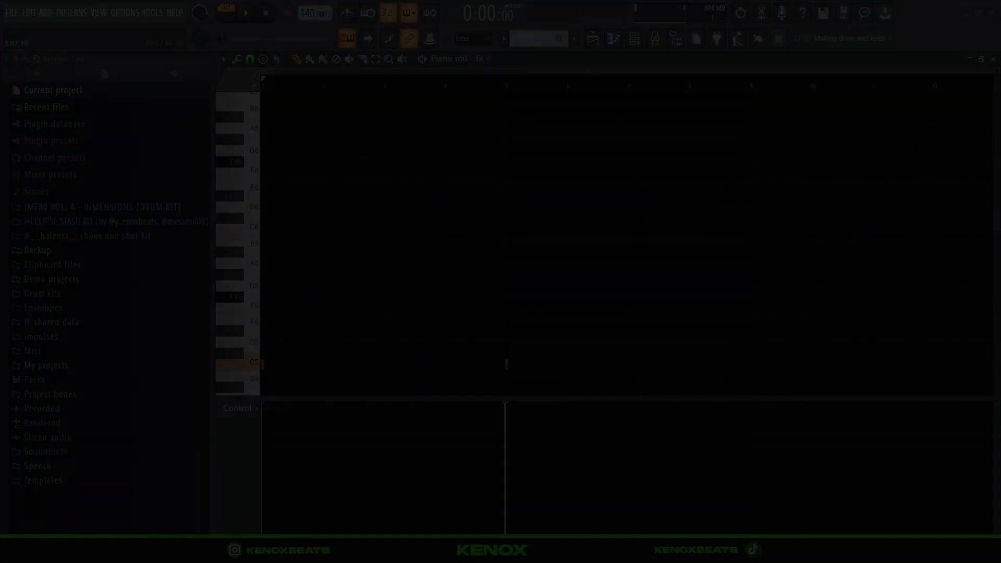